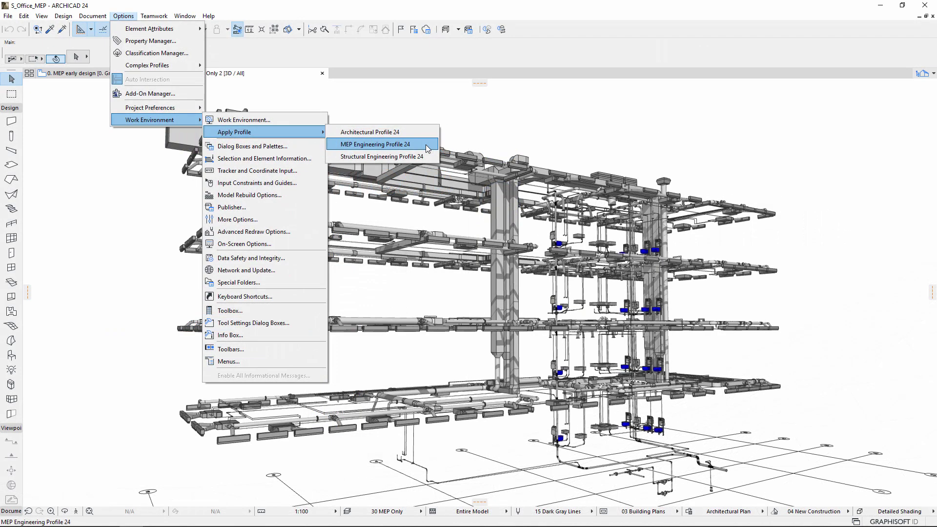
Apply the MEP Engineering Profile 24 work environment
click(427, 145)
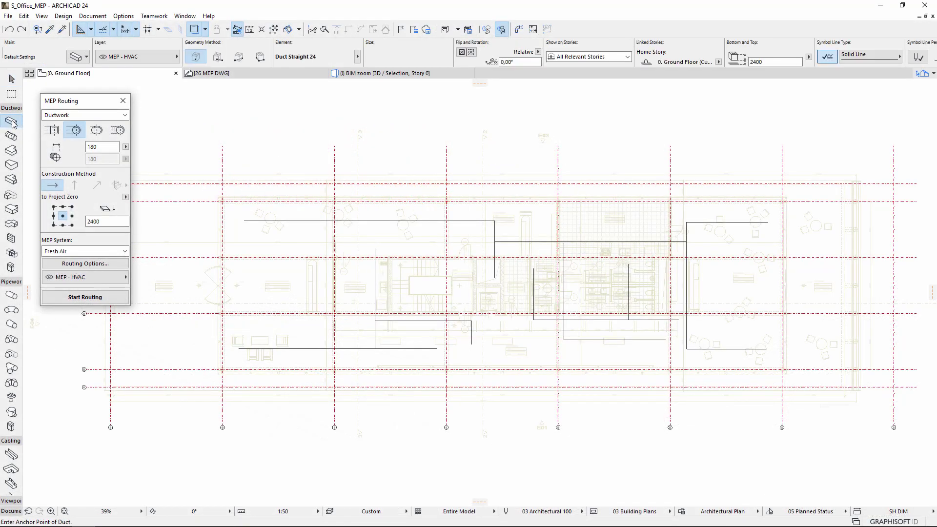
Route a new duct along the drawn ground-floor line, then orbit the 3D view to see it
click(108, 298)
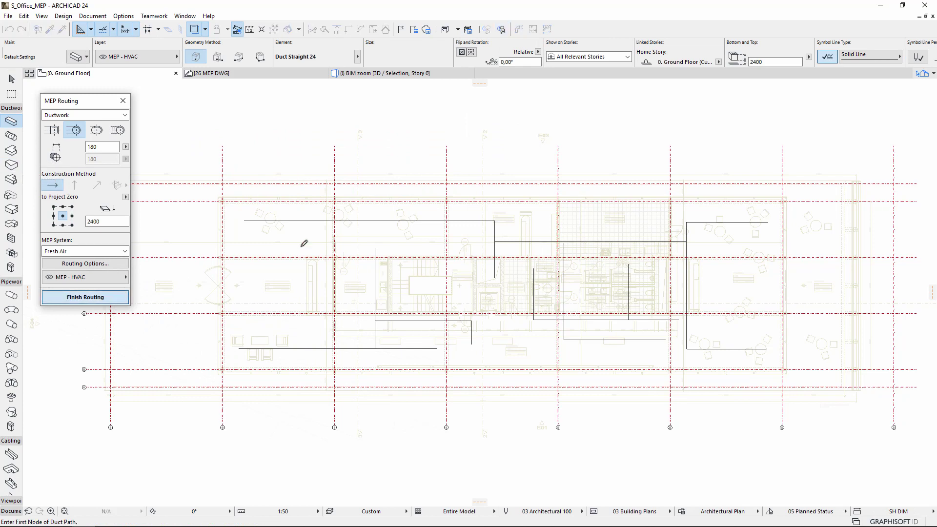
click(312, 220)
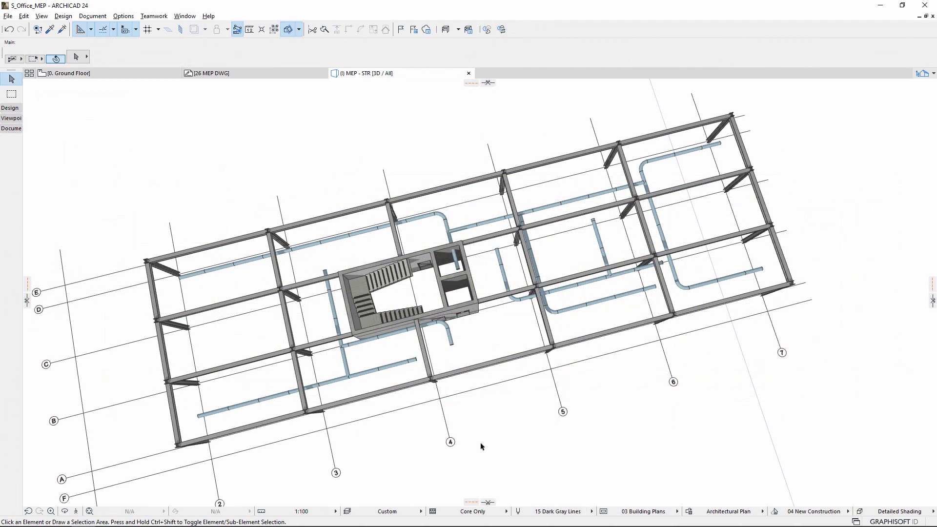
shift+middle_drag(489, 443, 431, 382)
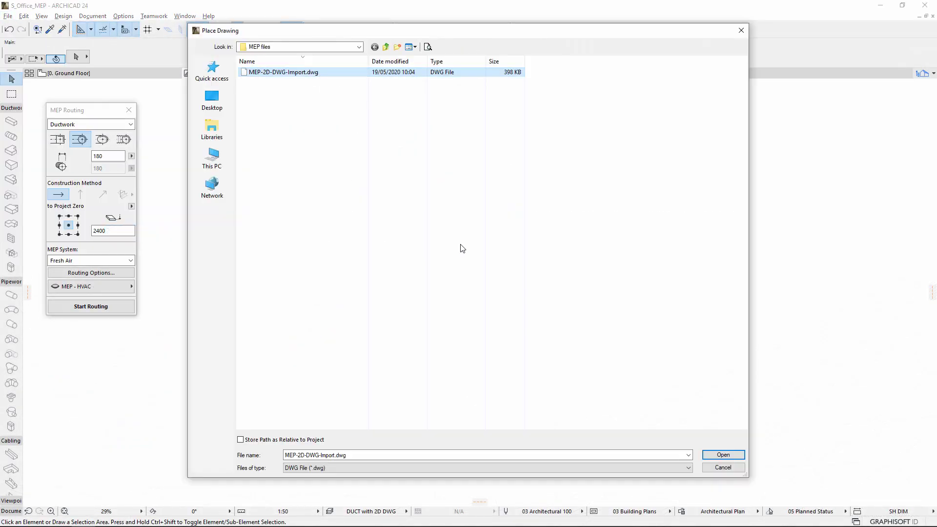
Place the DWG duct drawing and show it as a trace reference on the MEP routing plan
click(722, 455)
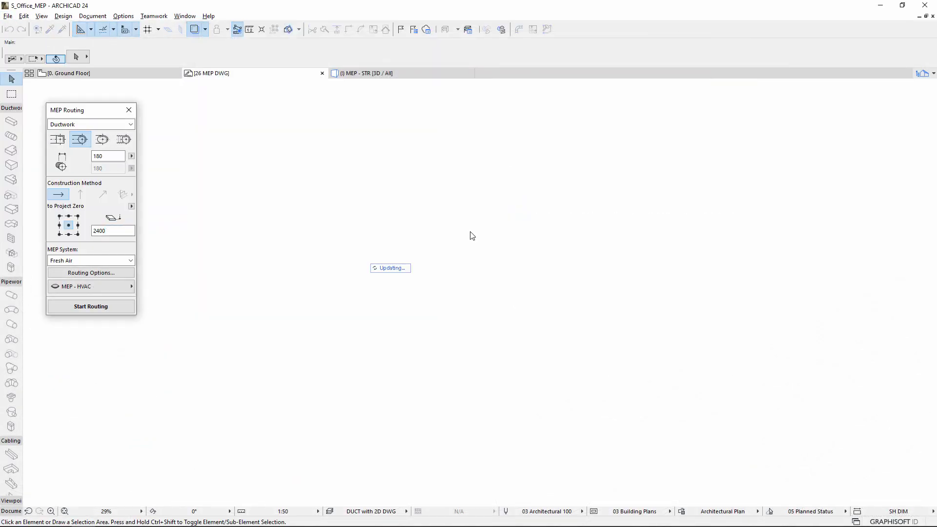
click(472, 237)
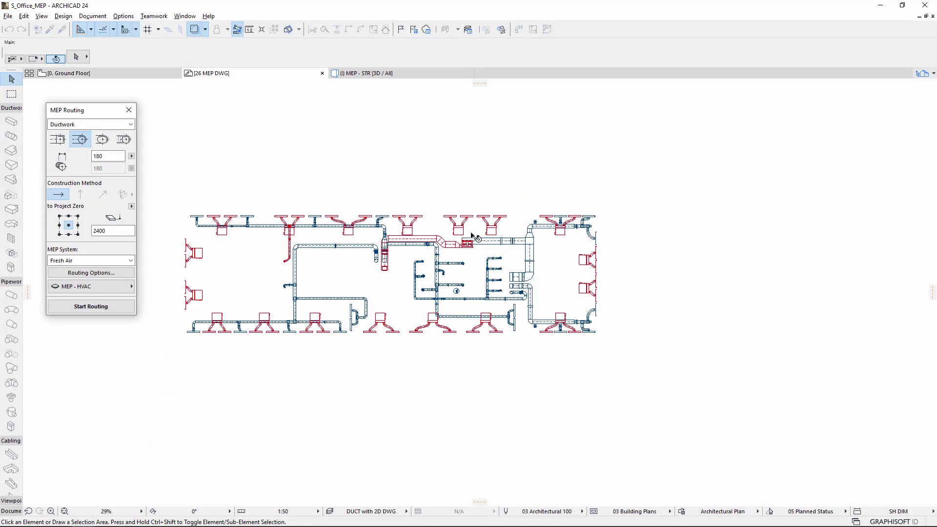
click(140, 74)
right_click(231, 77)
click(266, 106)
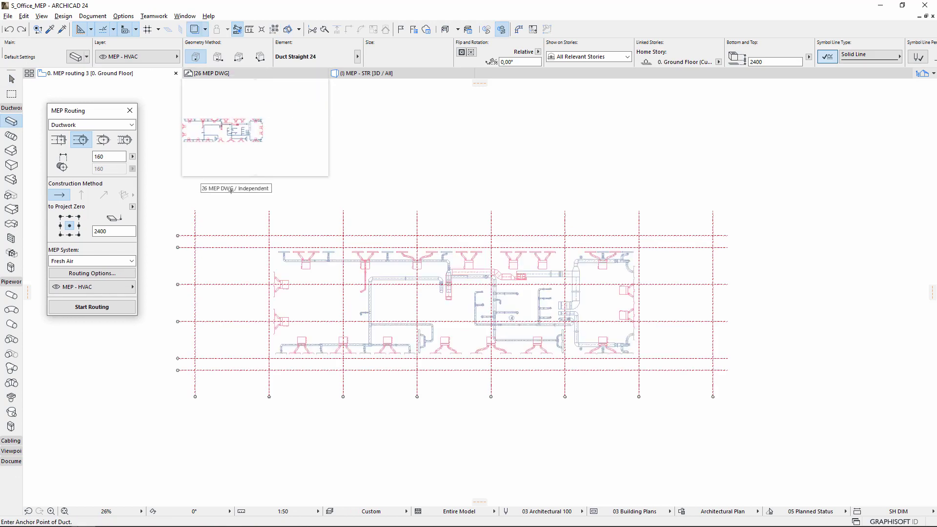
Route a 250 duct left along the traced main duct, narrowing to 200 then 160, turning down
double_click(108, 156)
text(250)
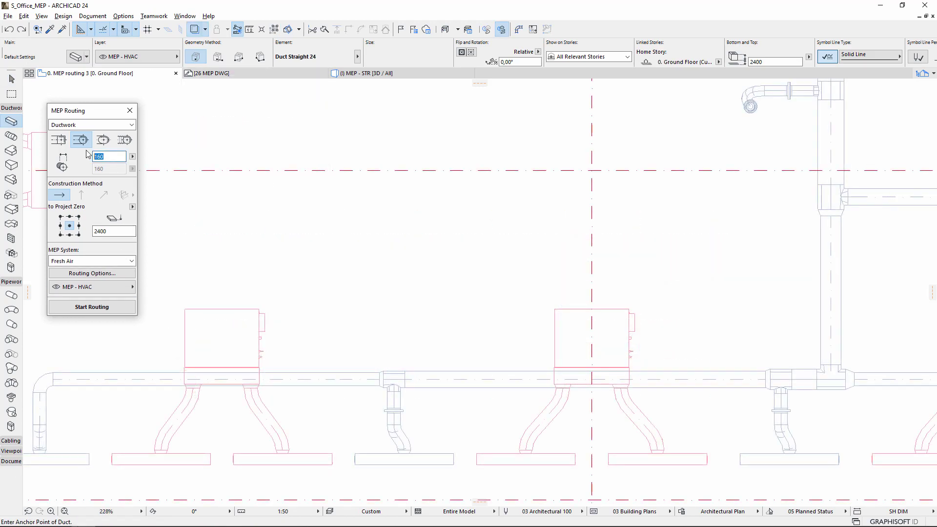
click(109, 309)
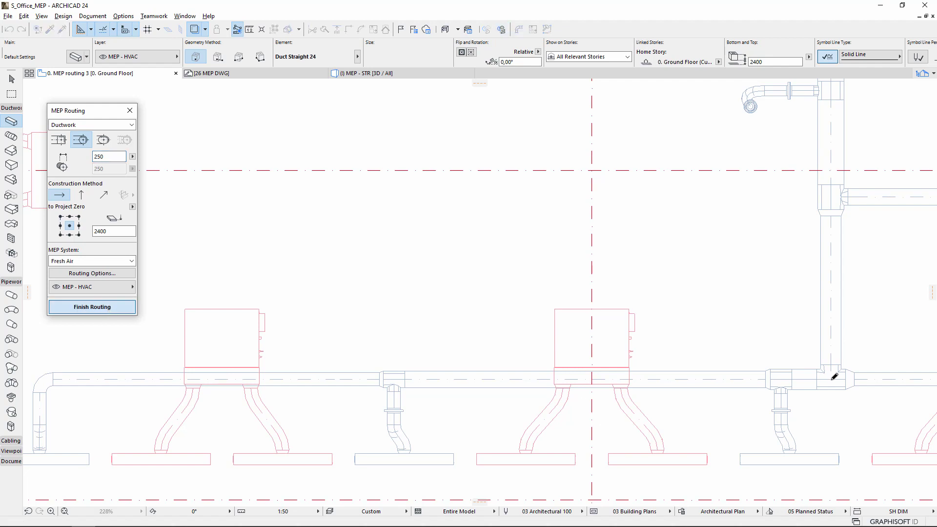
click(770, 379)
double_click(108, 157)
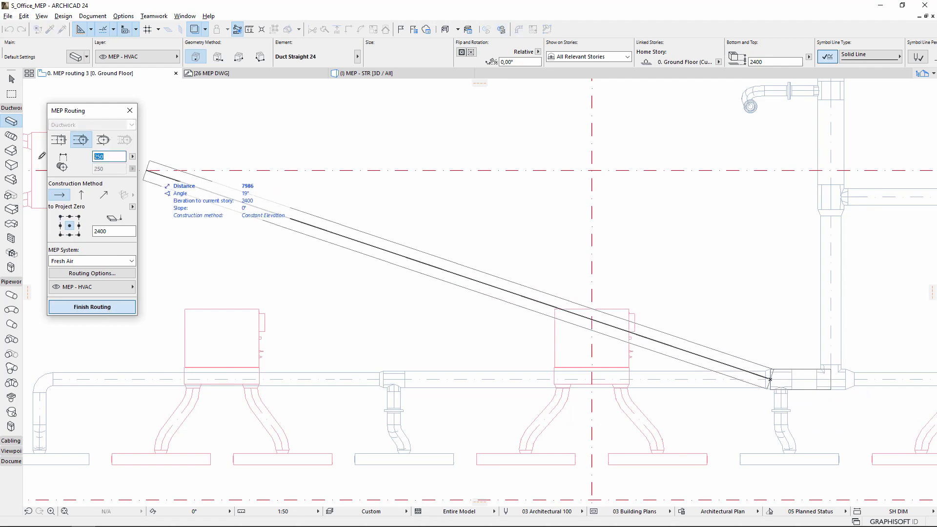
text(200)
key(Return)
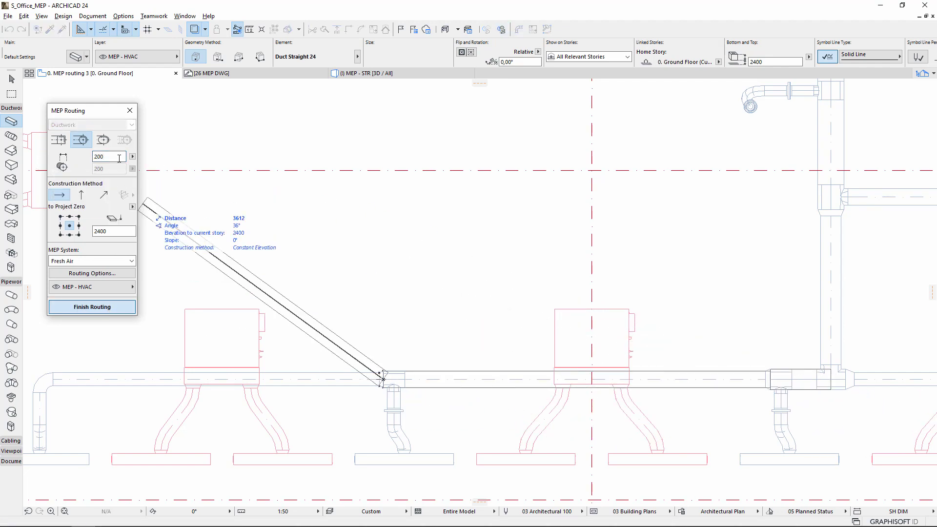
text(160)
click(40, 379)
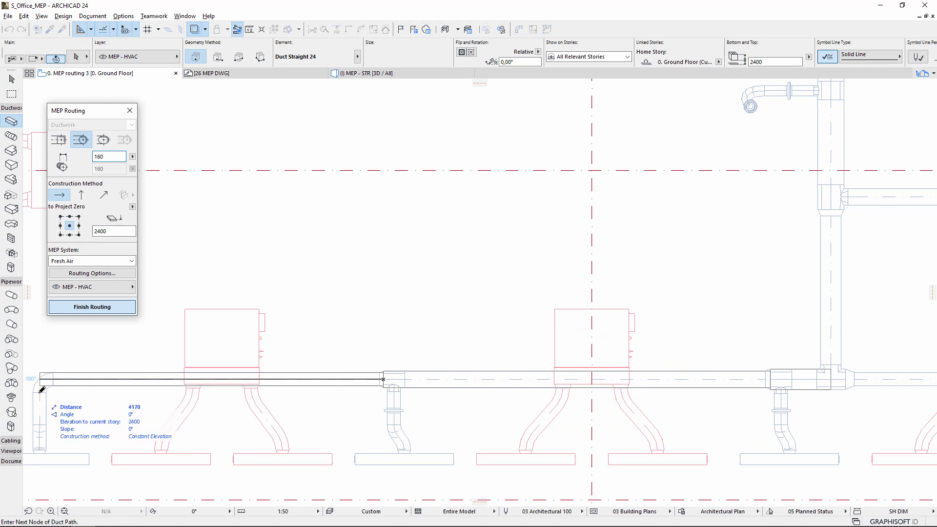
double_click(39, 447)
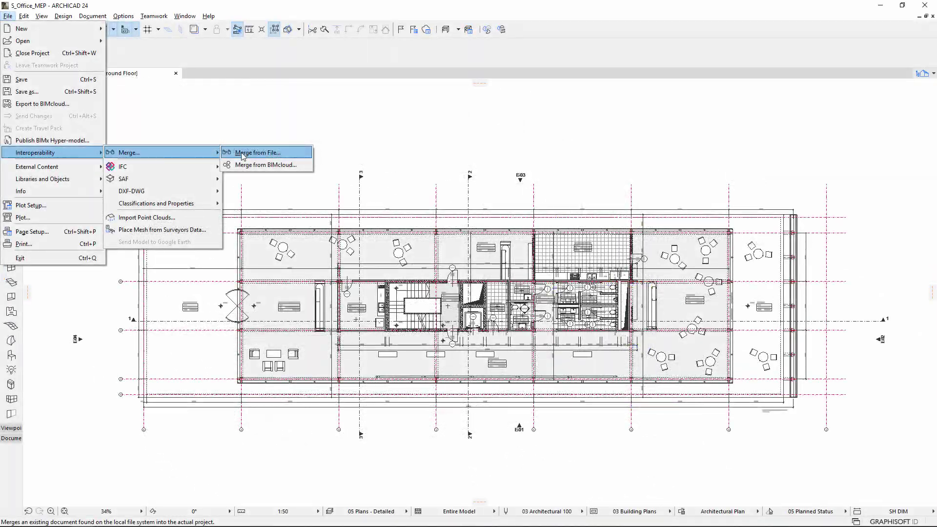
Merge S-Office - MEP - DDS-CAD.ifc with the DDS-CAD MEP Import translator and open its Geometry Conversion settings
click(243, 154)
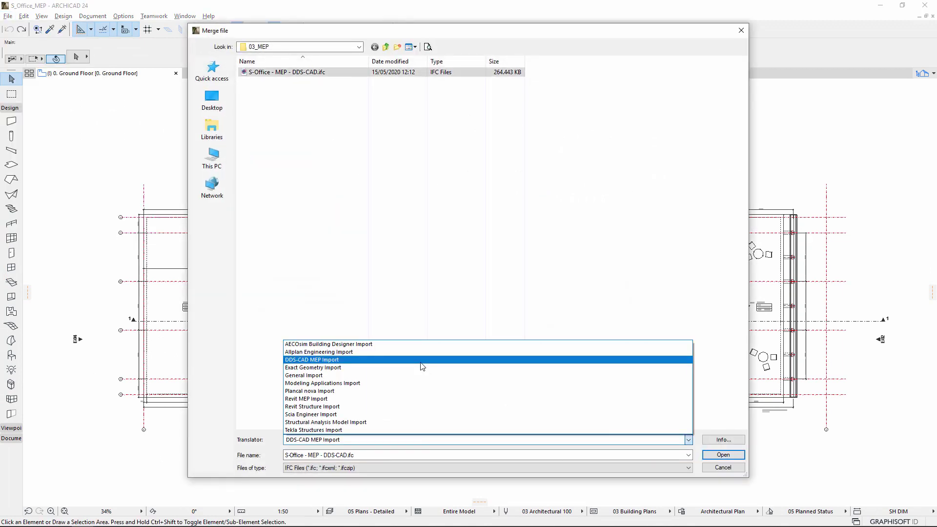
click(421, 363)
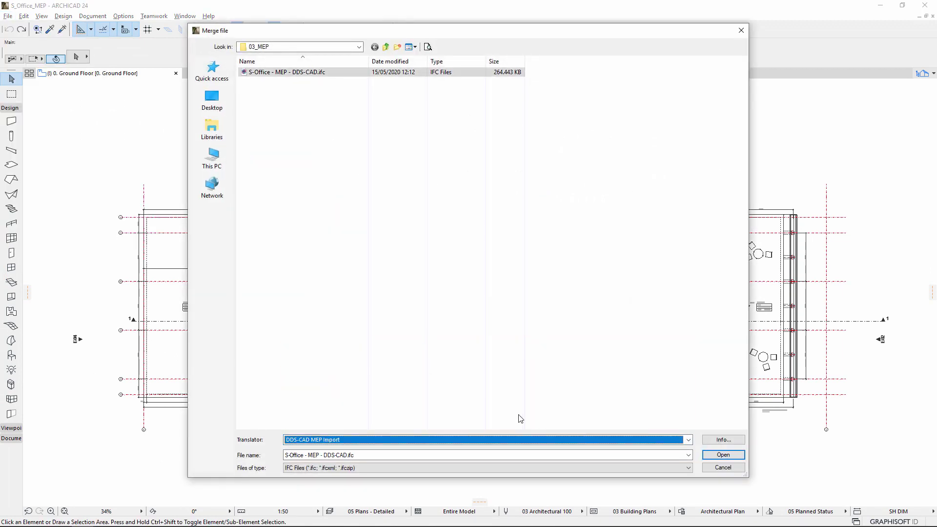
click(721, 456)
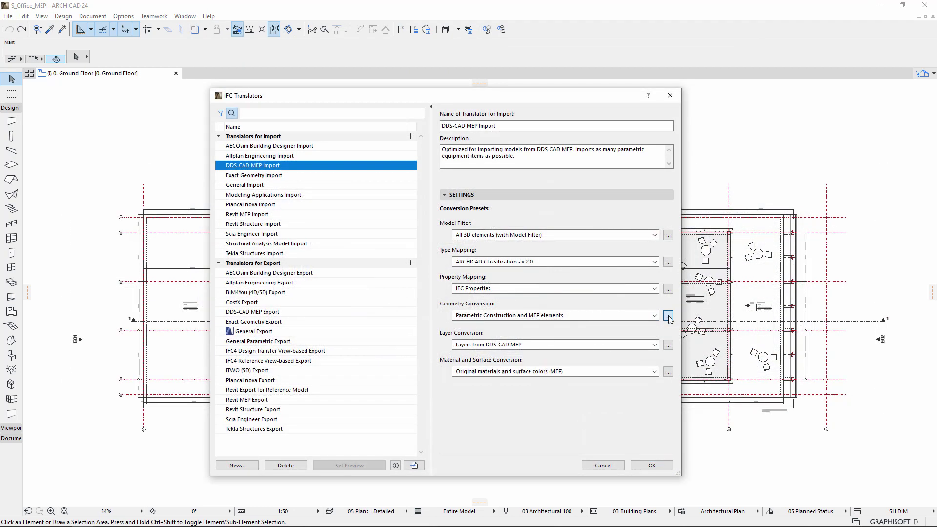
click(668, 316)
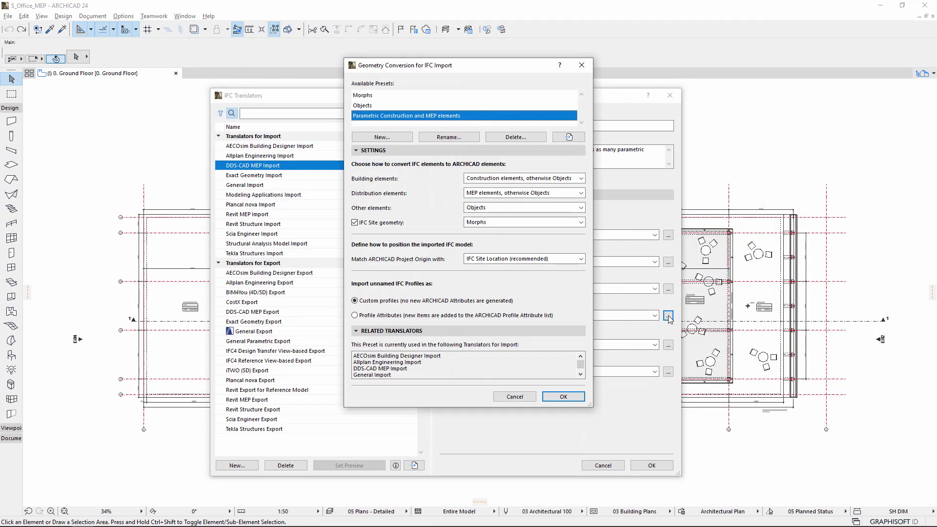
click(575, 194)
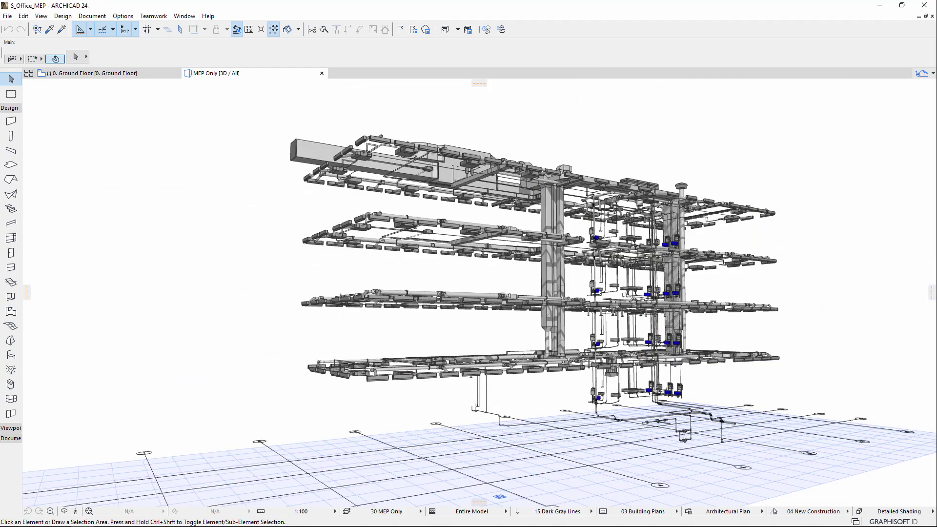
Offset the straight duct beside the elbow to a new position
scroll(386, 451, up, 10)
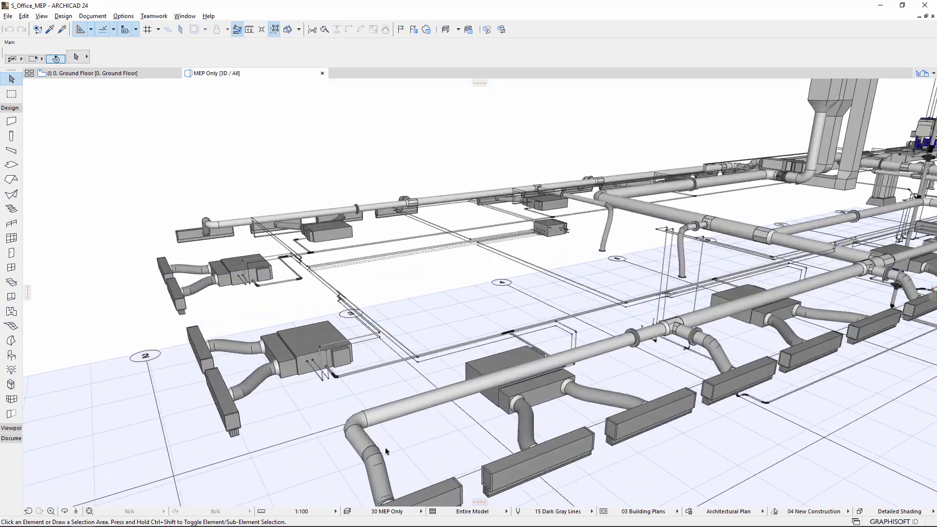
click(390, 418)
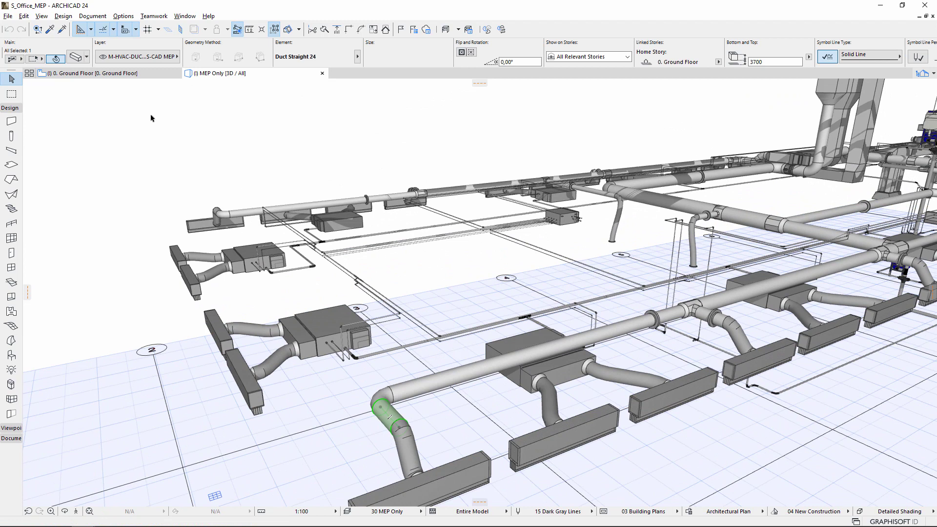
click(77, 57)
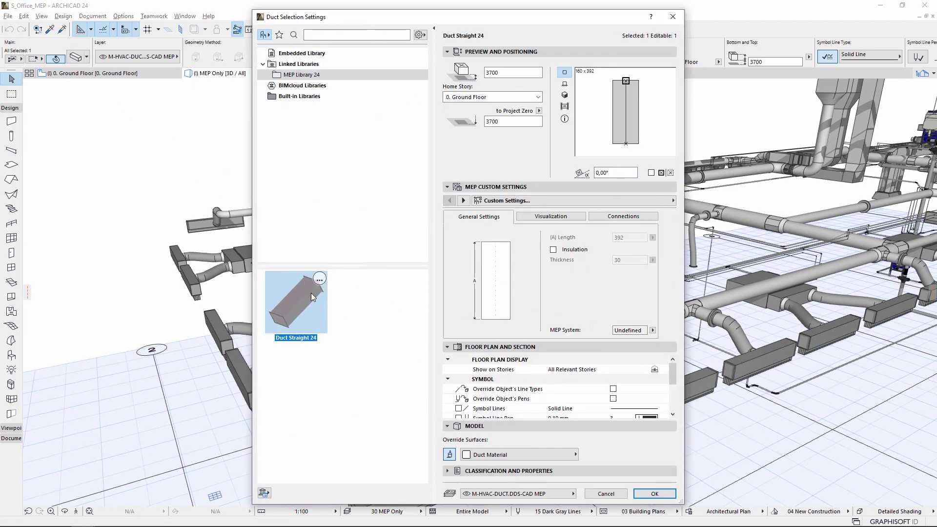
click(654, 493)
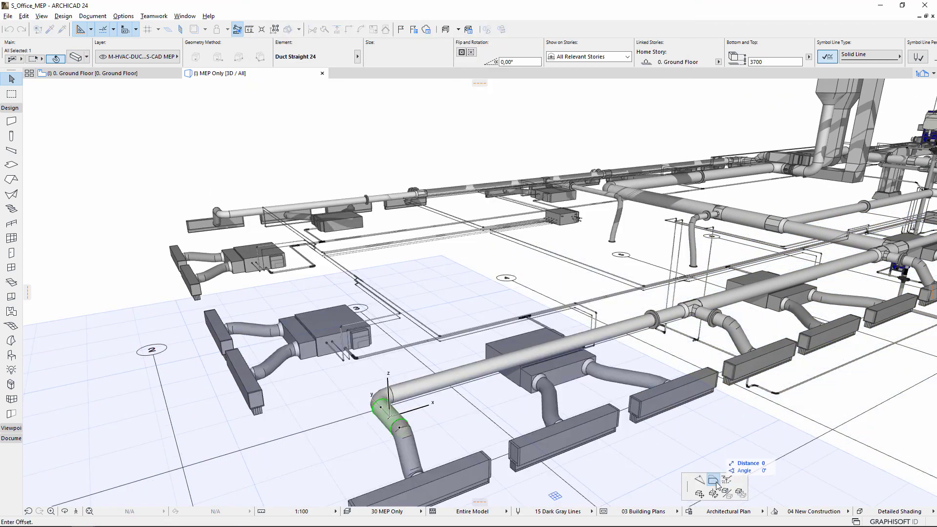
click(716, 483)
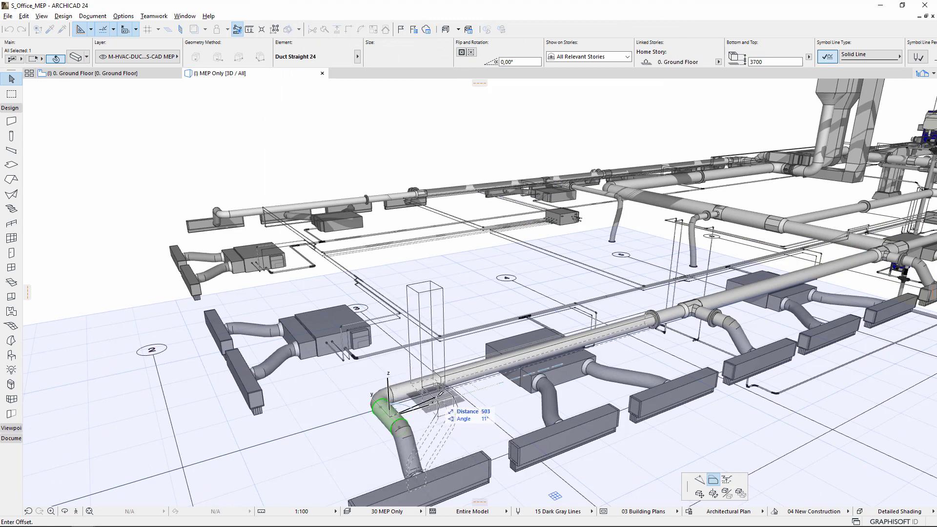
click(442, 411)
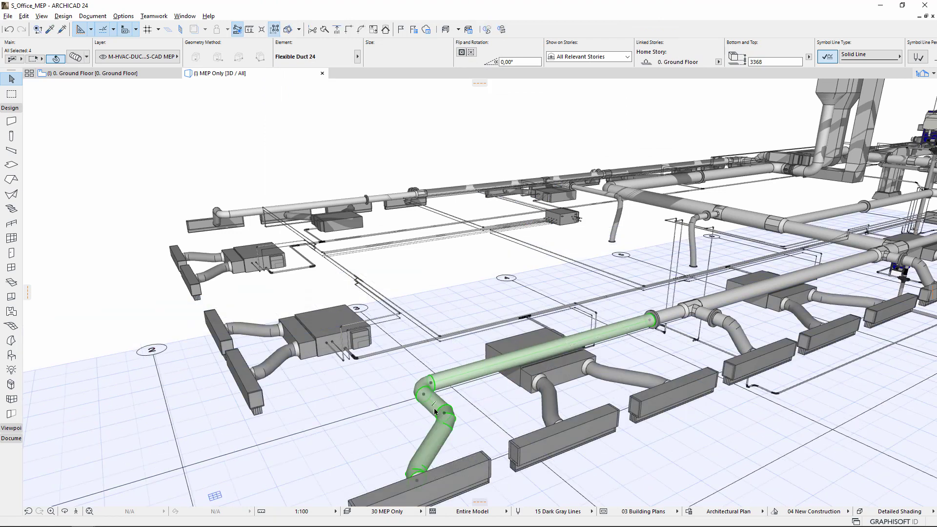
click(413, 417)
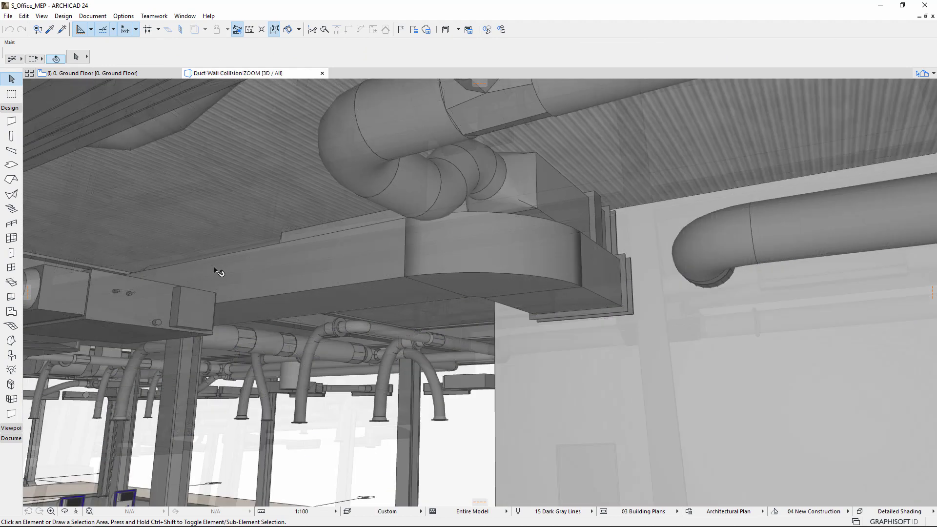
Run Collision Detection between load-bearing structures and ductwork
click(64, 16)
mouse_move(122, 269)
click(234, 271)
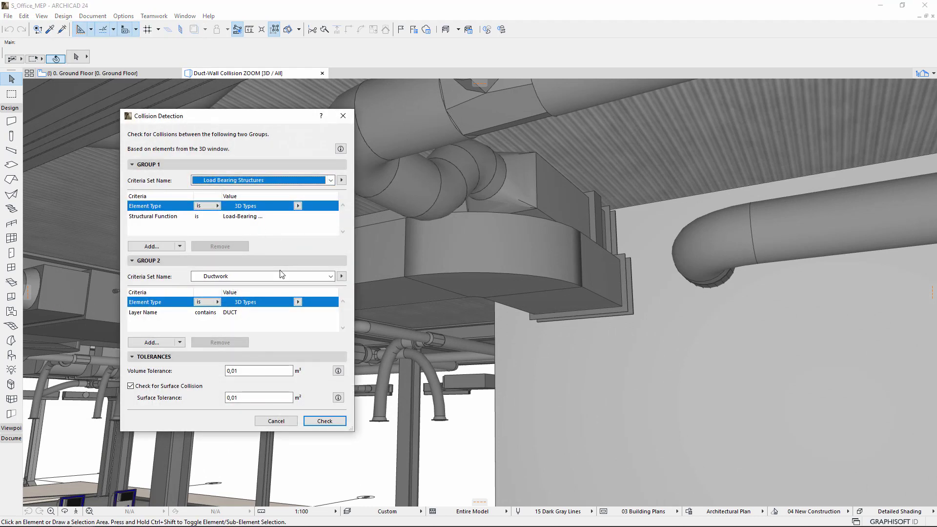
click(324, 421)
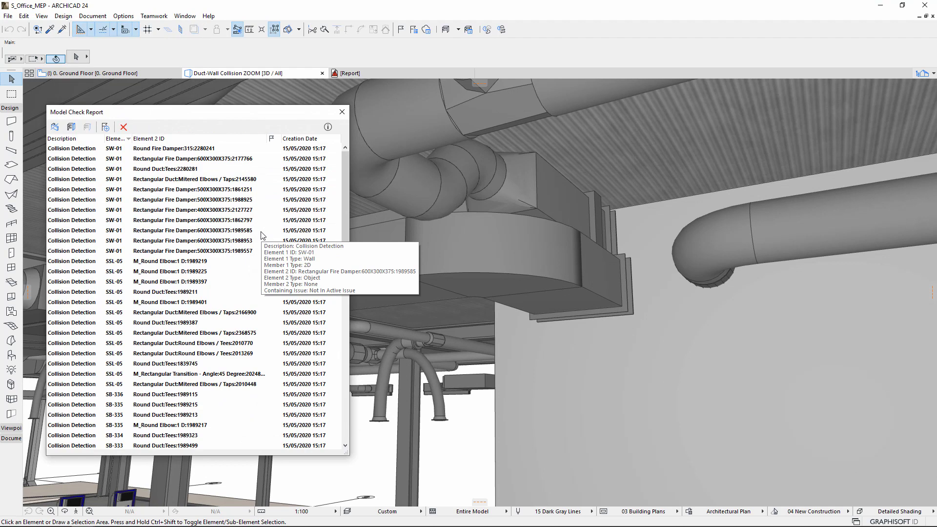
Show three colliding fire dampers, including the 400X300X375 one, in the 3D view
click(236, 149)
shift+click(235, 158)
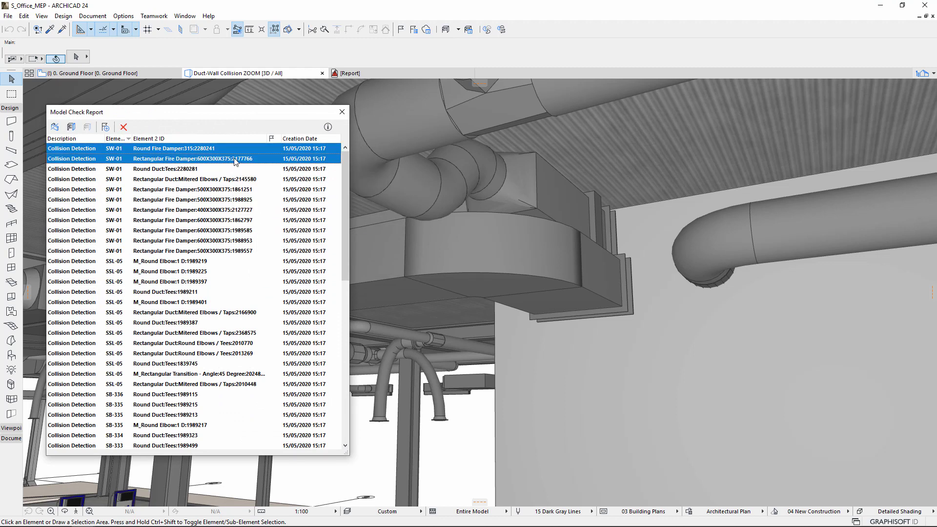
ctrl+click(236, 210)
right_click(235, 211)
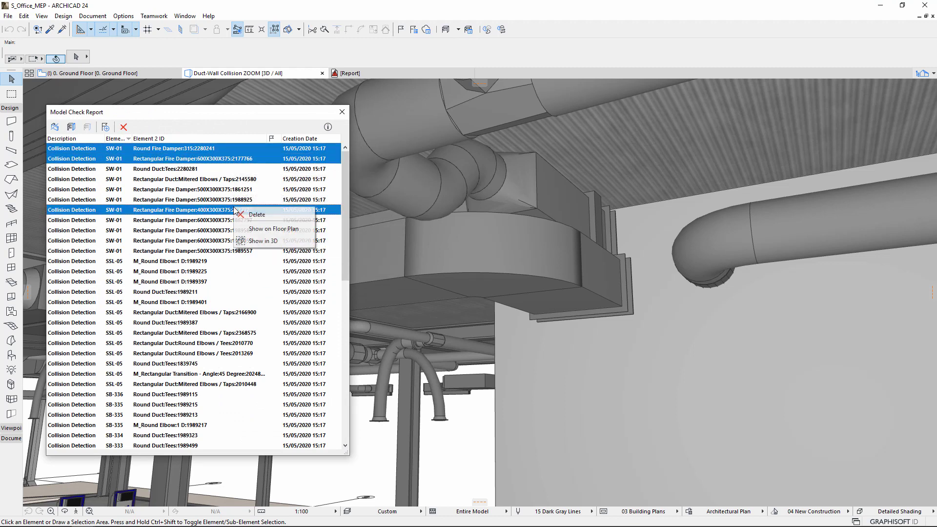
click(273, 241)
Cut a round wall opening with a 50 offset around the round fire damper
click(63, 16)
mouse_move(98, 106)
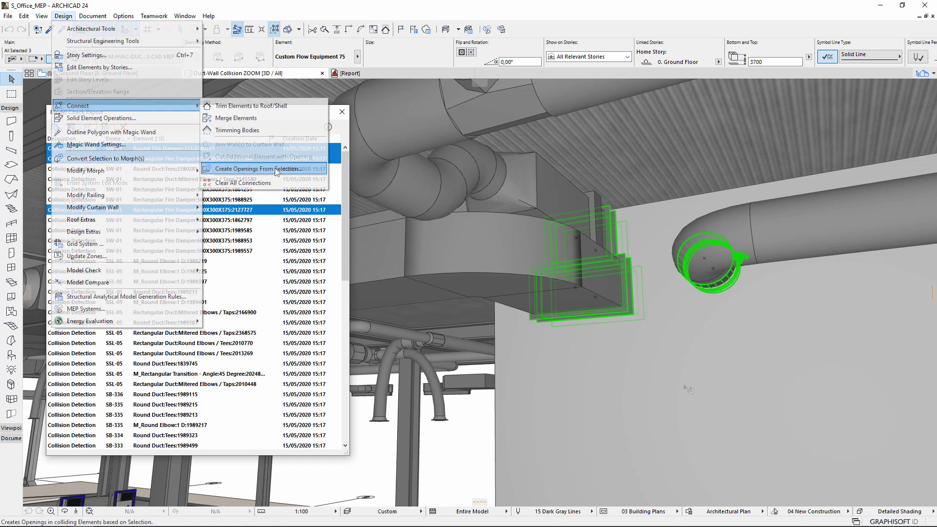
click(277, 169)
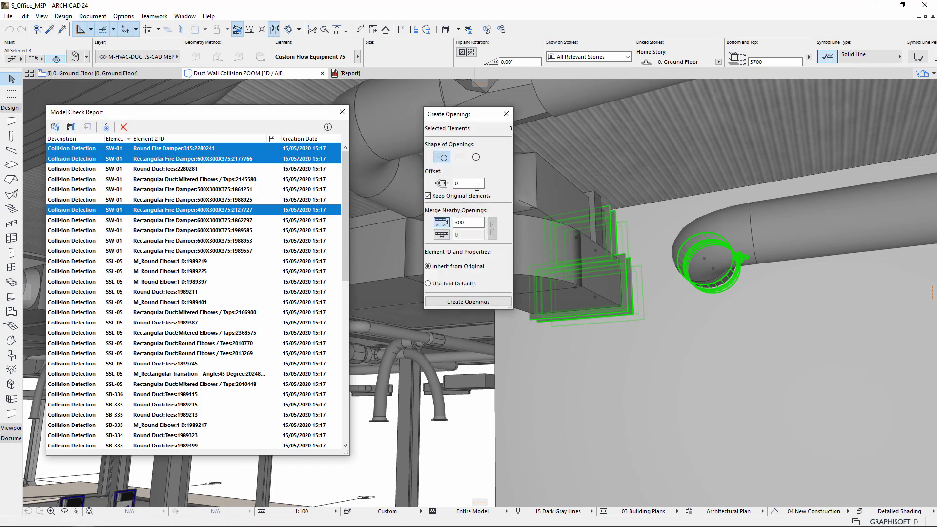
click(476, 157)
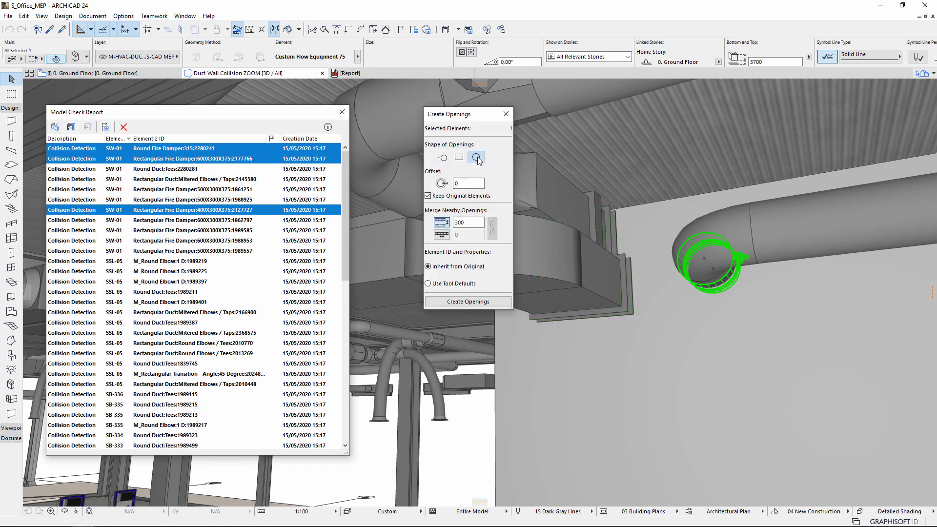
double_click(462, 183)
text(50)
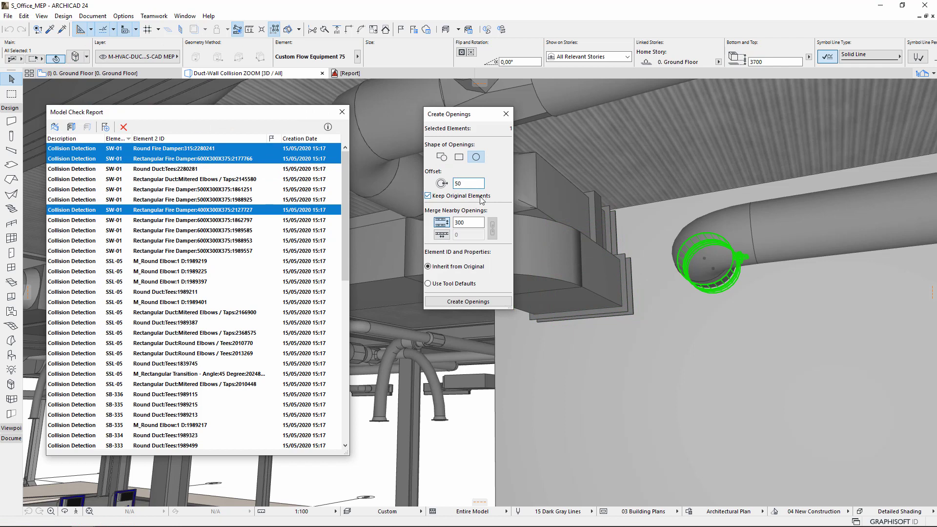
click(463, 302)
Cut rectangular wall openings around the two rectangular fire dampers
click(586, 274)
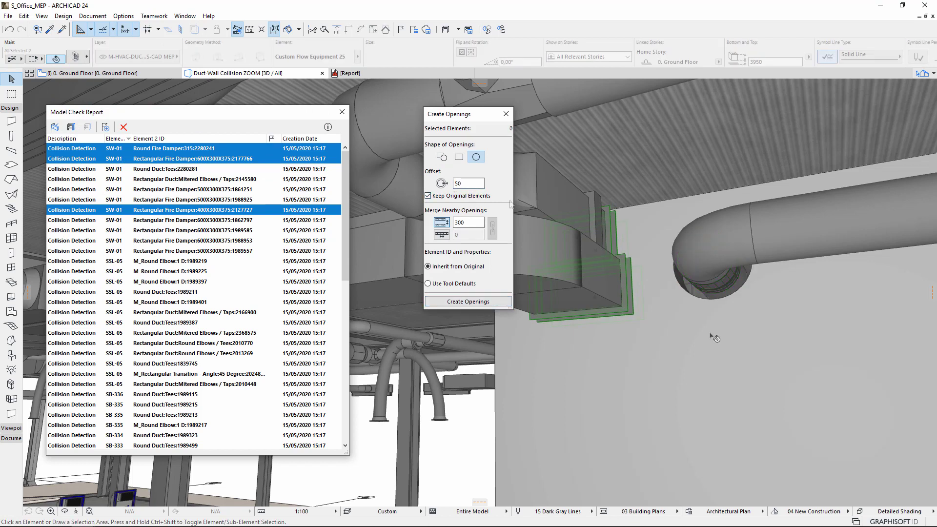
click(456, 157)
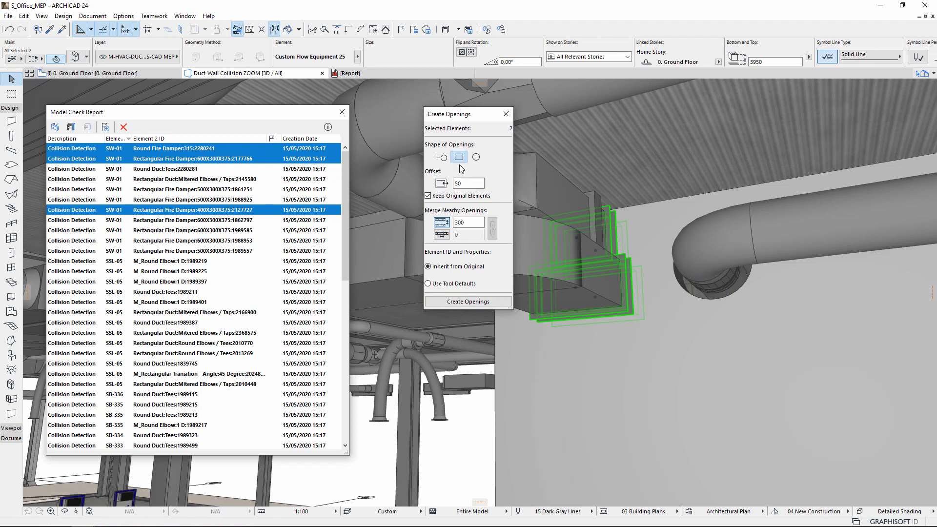
click(468, 222)
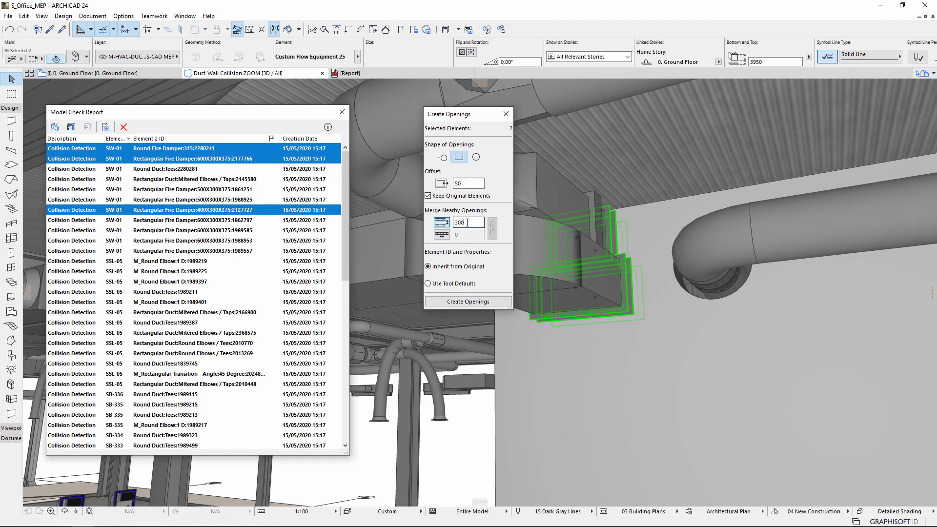
click(481, 301)
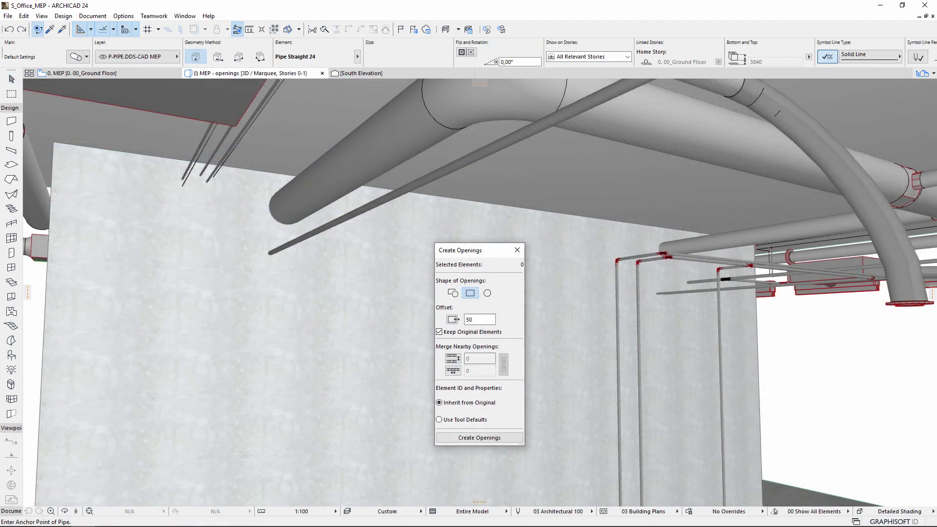
Select all elements and cut rectangular openings, merging nearby openings within 200
key(ctrl+a)
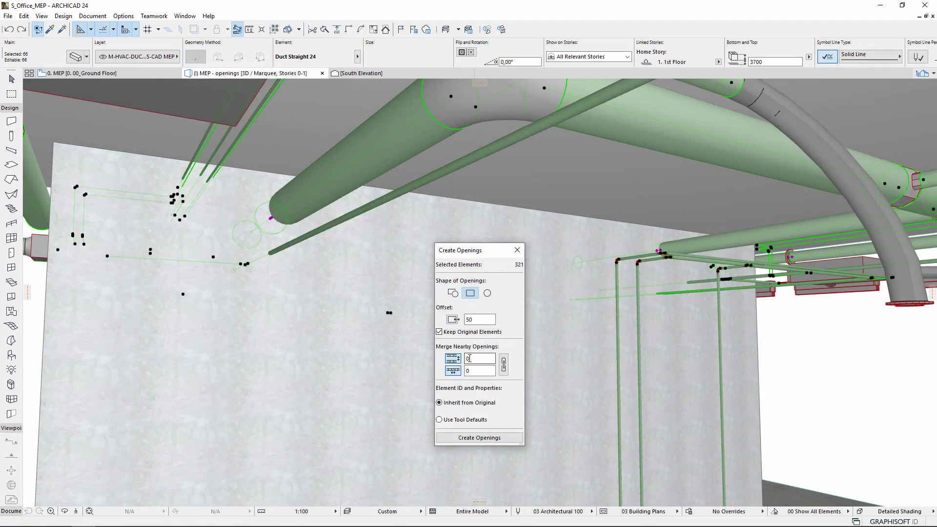
click(475, 358)
text(200)
click(504, 364)
click(501, 438)
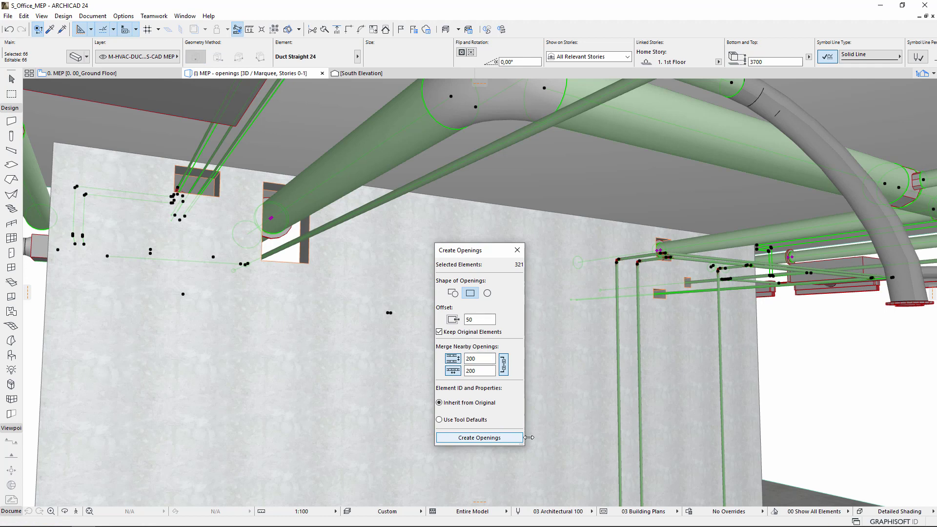